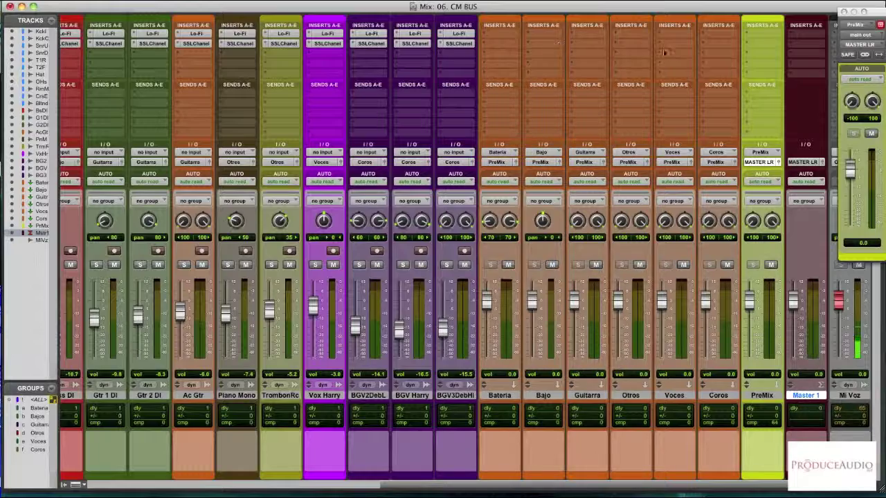
Examine the SSLChannel inserts on the drum tracks, including Kick In, SnareDown and Tom 2 Floor
scroll(354, 100, left, 10)
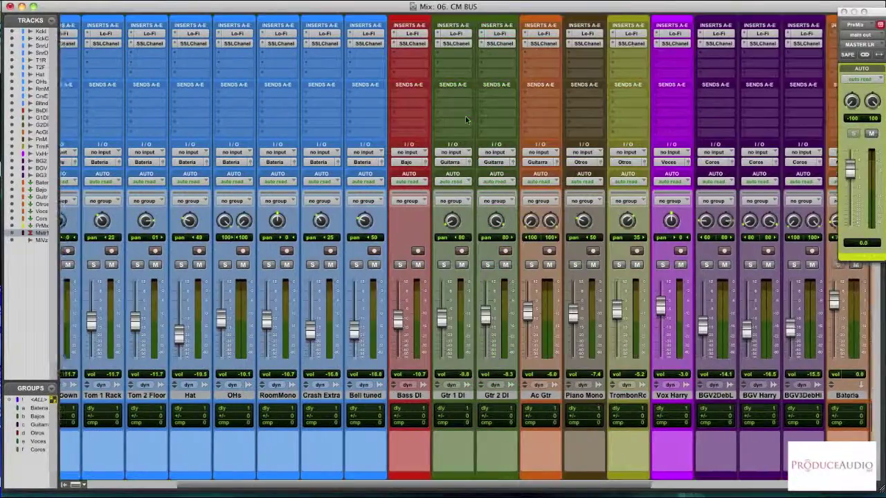
click(81, 33)
click(81, 34)
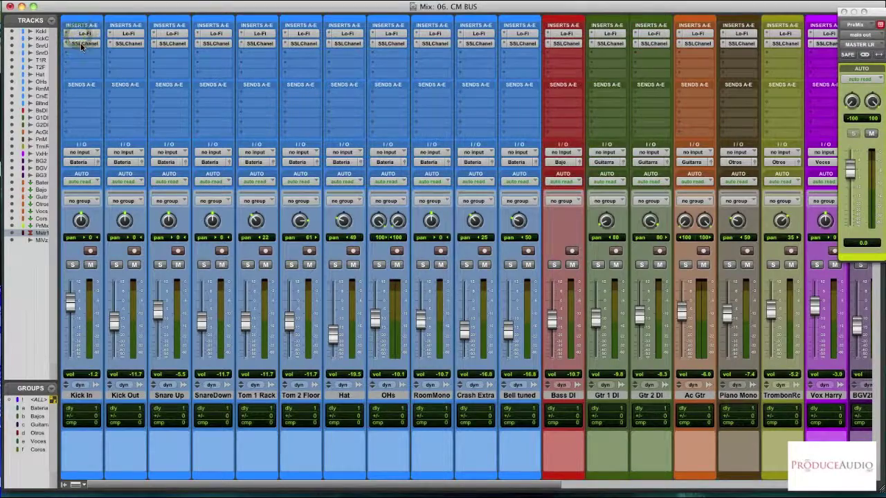
click(83, 43)
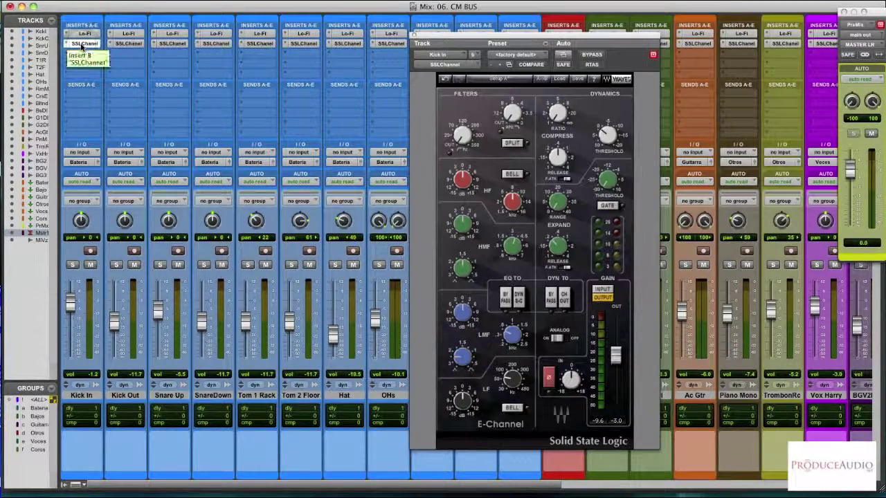
click(83, 44)
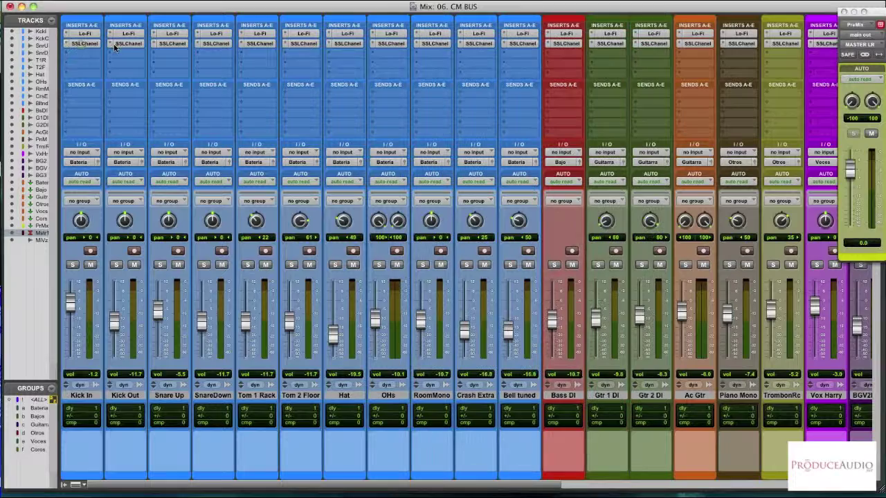
click(209, 45)
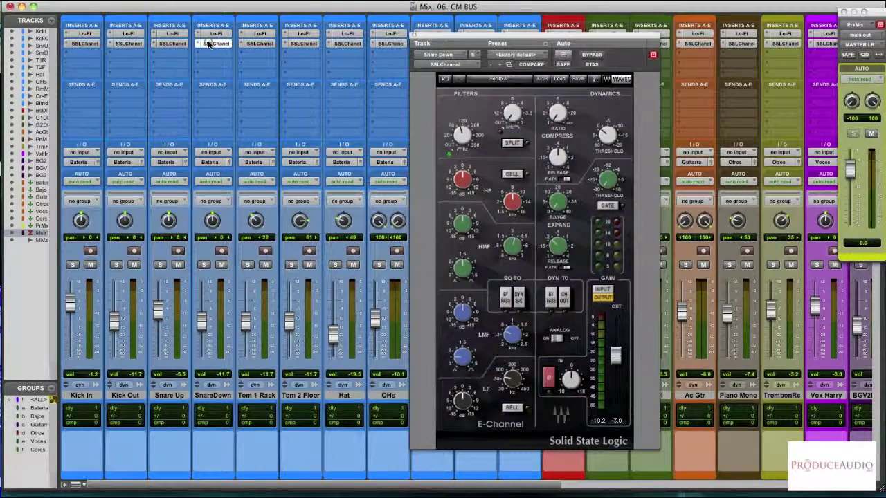
click(415, 40)
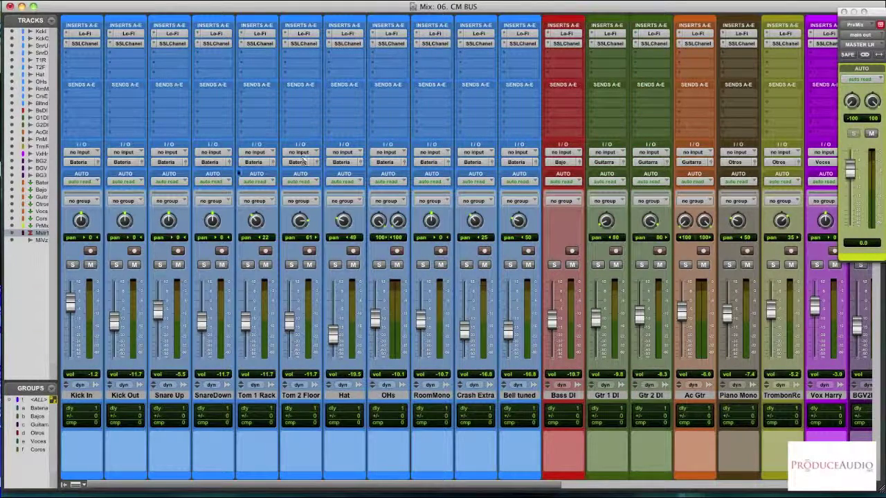
click(296, 43)
click(297, 43)
Add the SSLComp multichannel plug-in to the first insert slot of the PreMix track
scroll(379, 123, right, 5)
scroll(379, 123, right, 3)
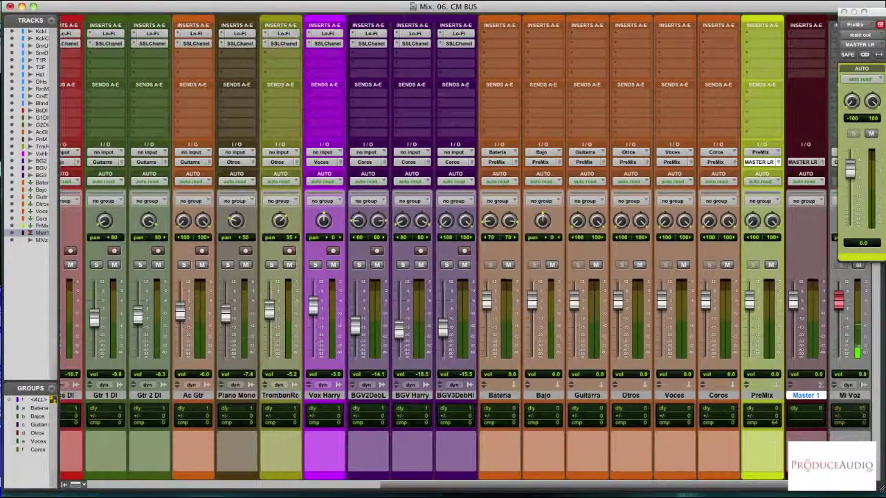
click(762, 37)
mouse_move(796, 78)
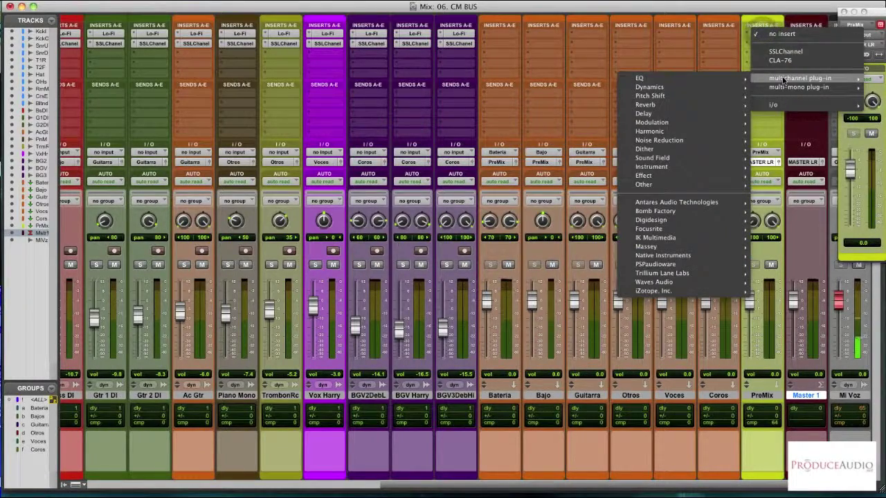
mouse_move(662, 79)
click(590, 263)
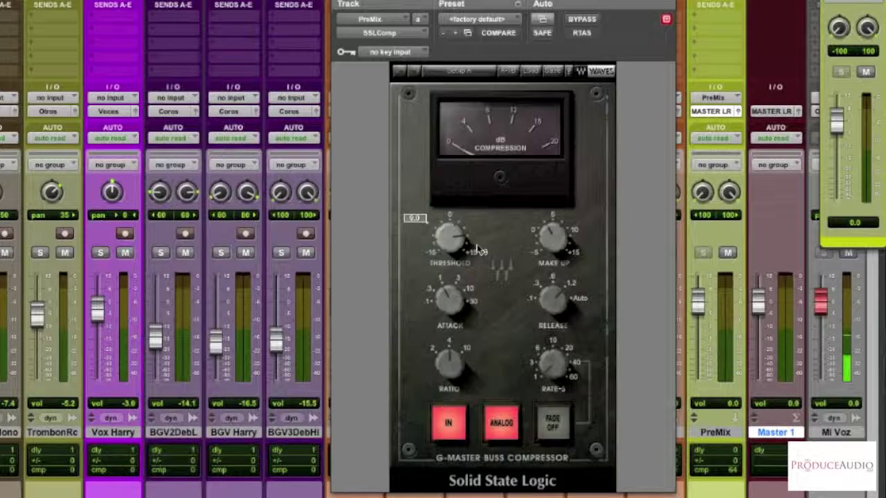
Set the bus compressor's attack to 30 ms and its ratio to 2:1
mouse_move(569, 297)
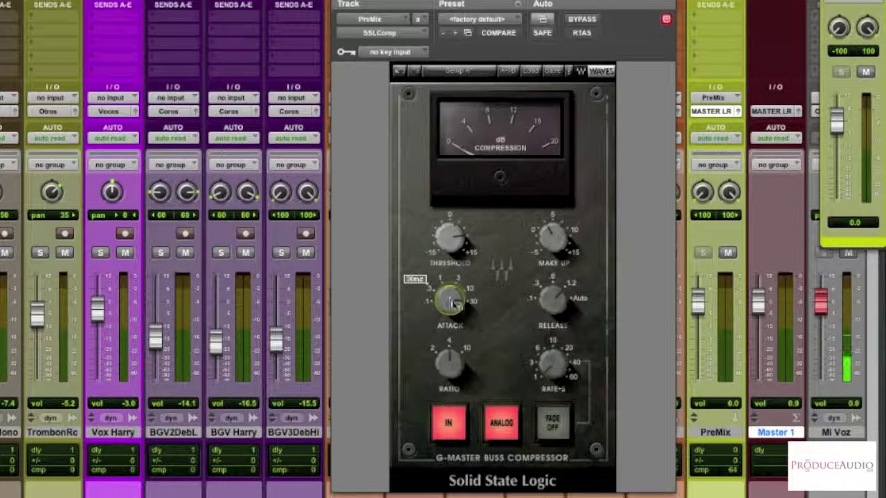
mouse_move(450, 359)
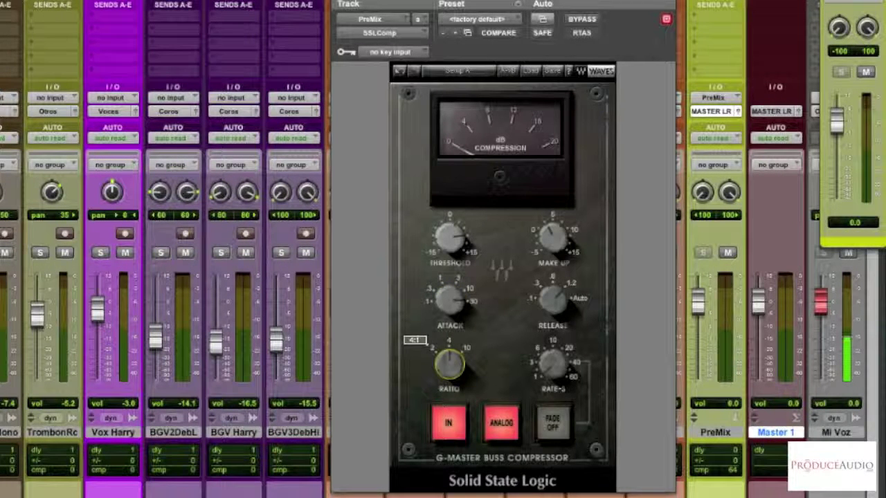
drag(450, 361, 475, 367)
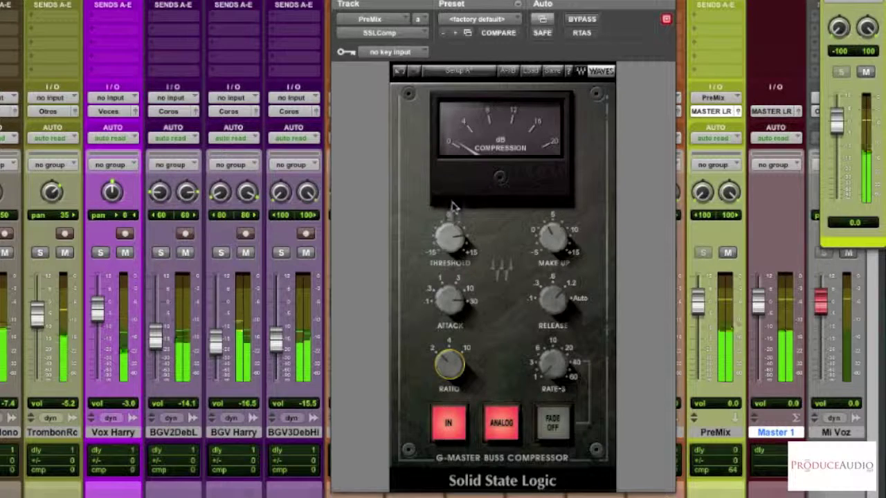
Lower the PreMix compressor's threshold slightly and raise its make-up gain while the song plays
mouse_move(455, 238)
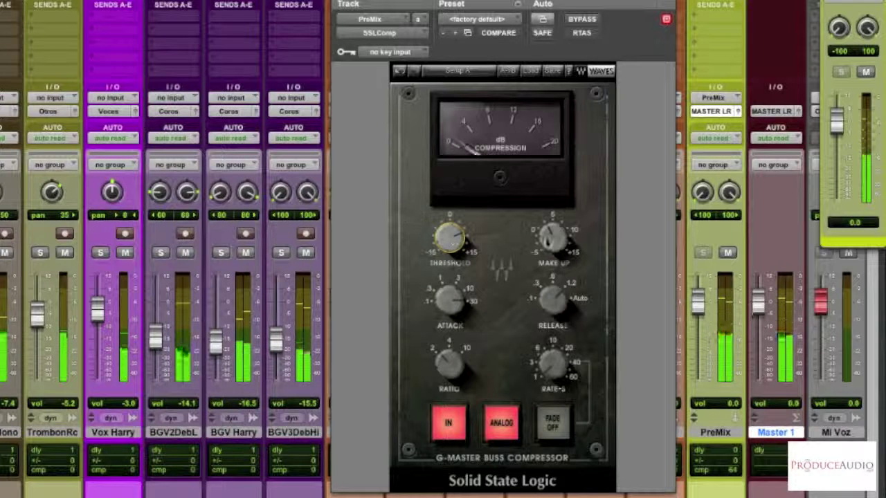
drag(554, 238, 553, 237)
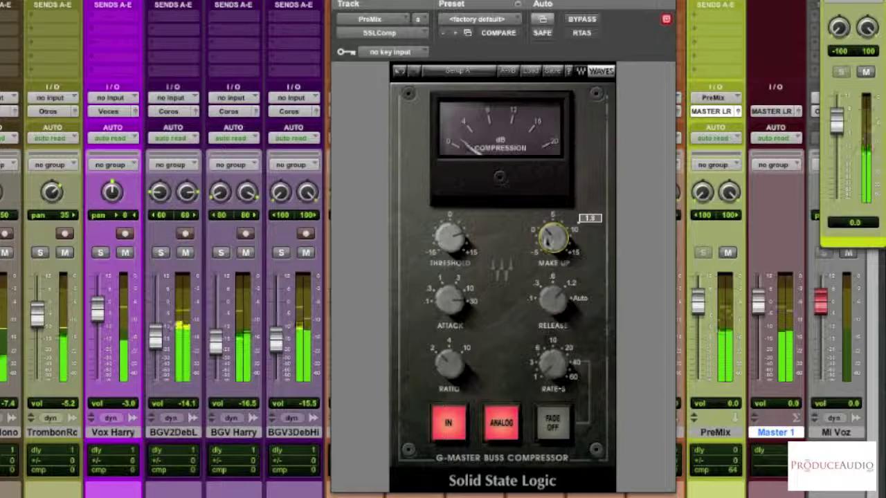
Compare the mix with and without the PreMix compressor by toggling its bypass twice during playback
click(581, 19)
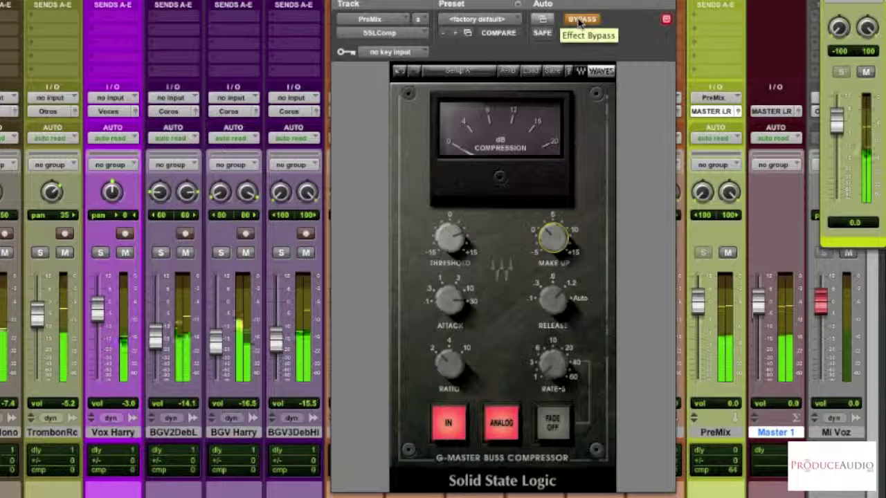
click(579, 21)
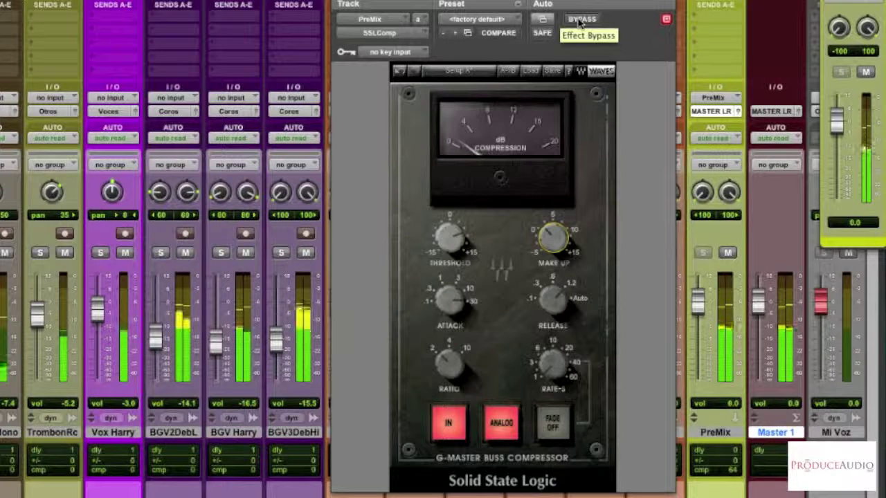
click(579, 20)
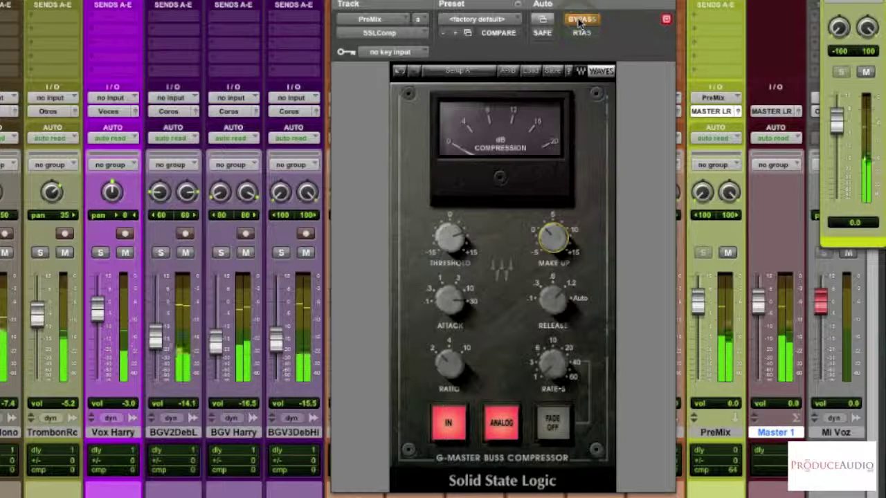
click(580, 20)
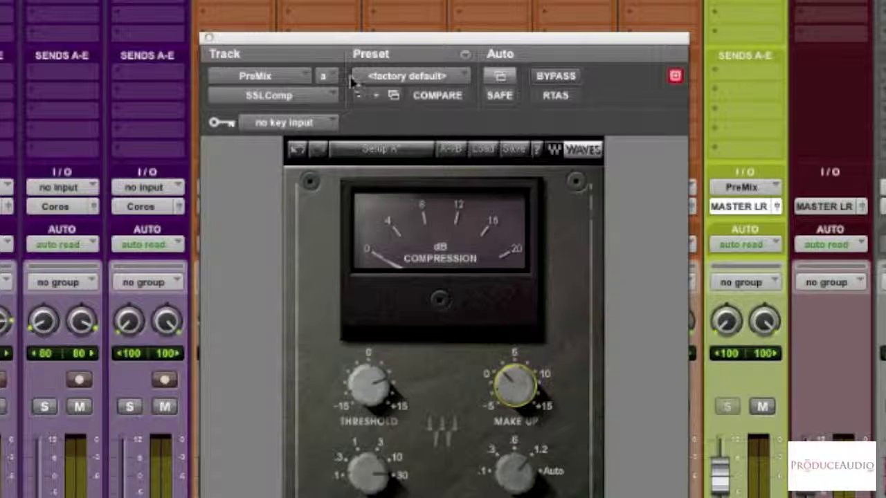
Set the key input of the PreMix compressor to Bus 5 (Mono)
click(296, 124)
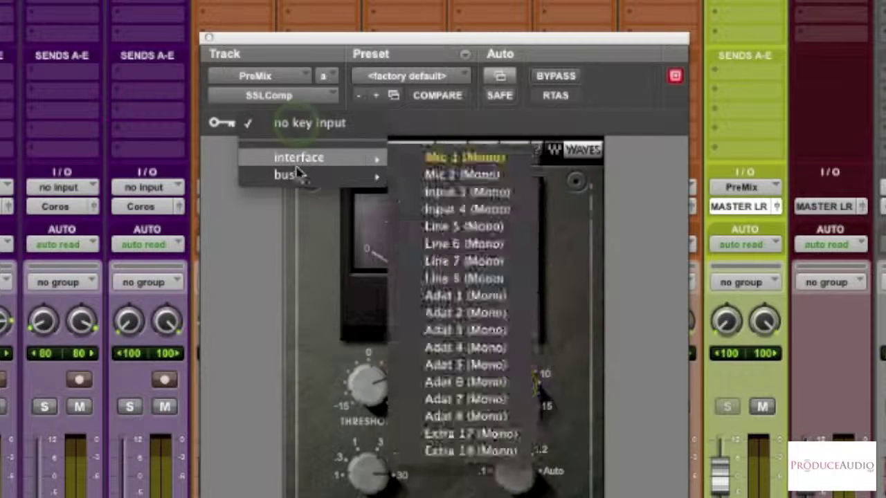
mouse_move(312, 176)
mouse_move(498, 182)
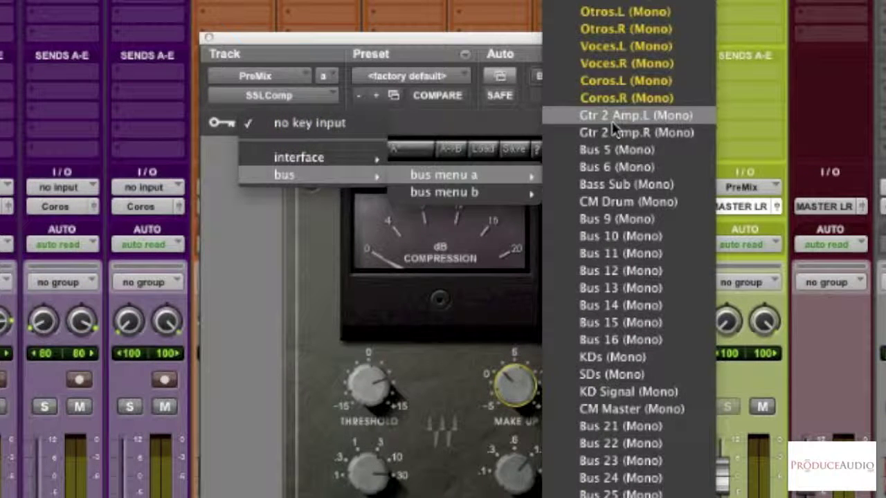
click(604, 151)
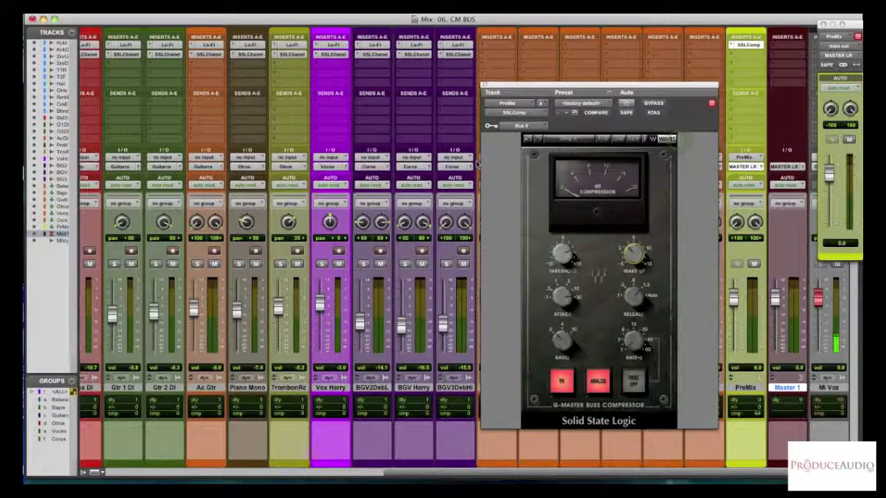
Assign the last send slot of the Kick In track to Bus 5 (Mono)
scroll(383, 184, left, 5)
scroll(382, 184, left, 3)
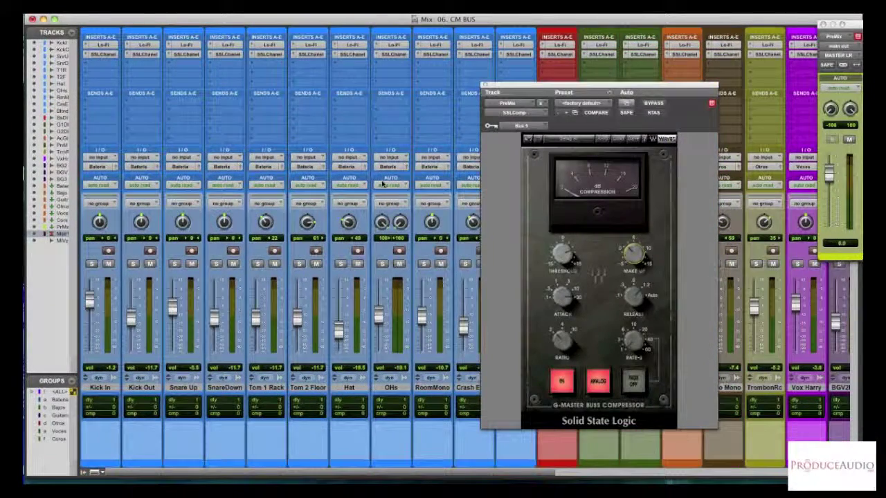
click(114, 140)
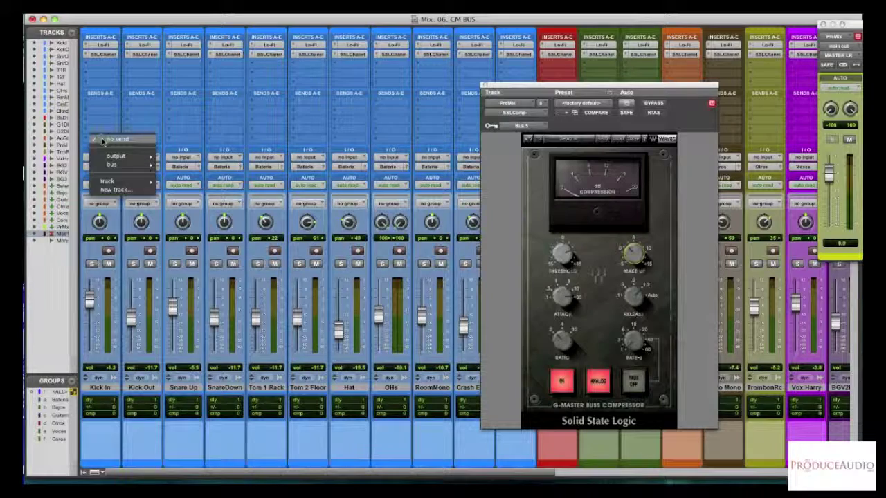
mouse_move(112, 164)
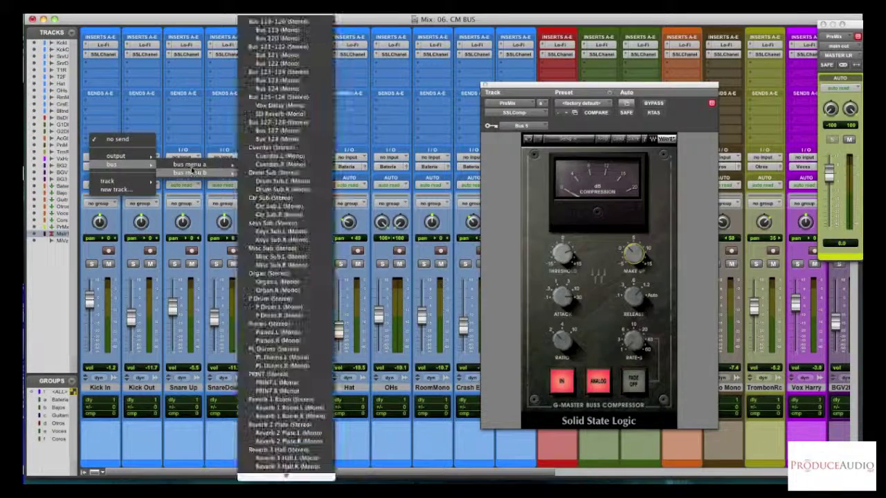
mouse_move(191, 165)
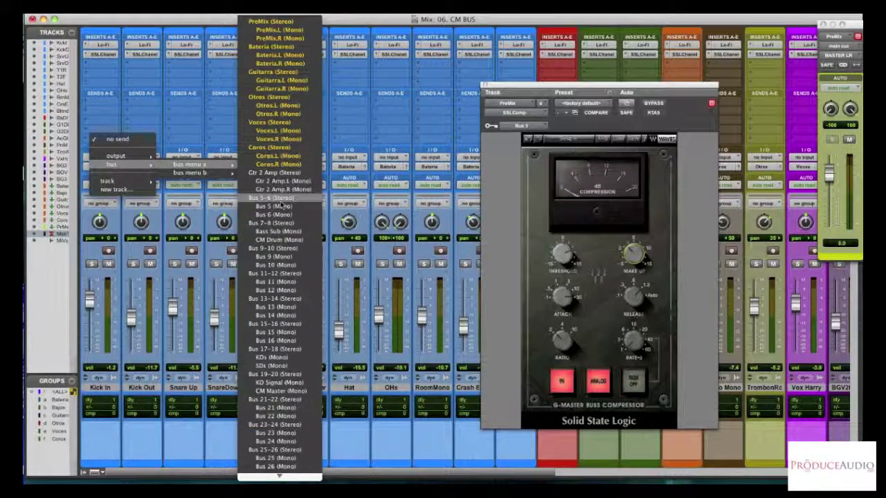
click(239, 206)
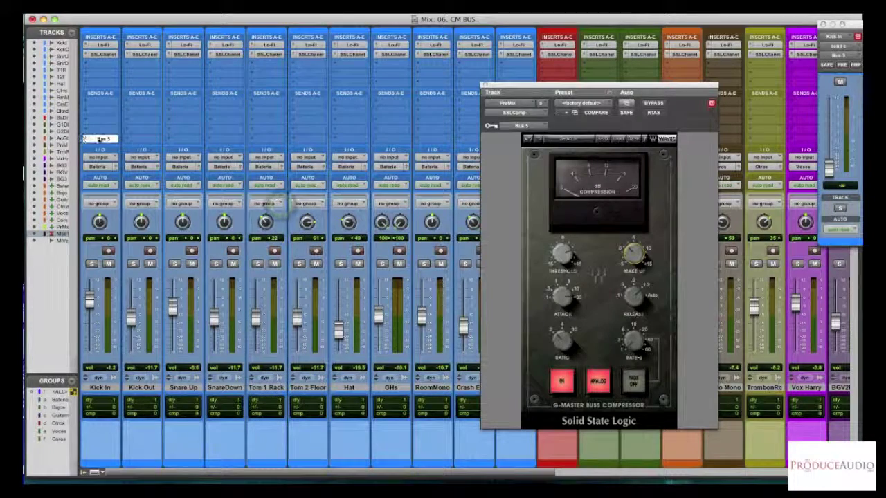
Rename the Bus 5 send path on Kick In to "CM Bus"
right_click(98, 138)
click(124, 169)
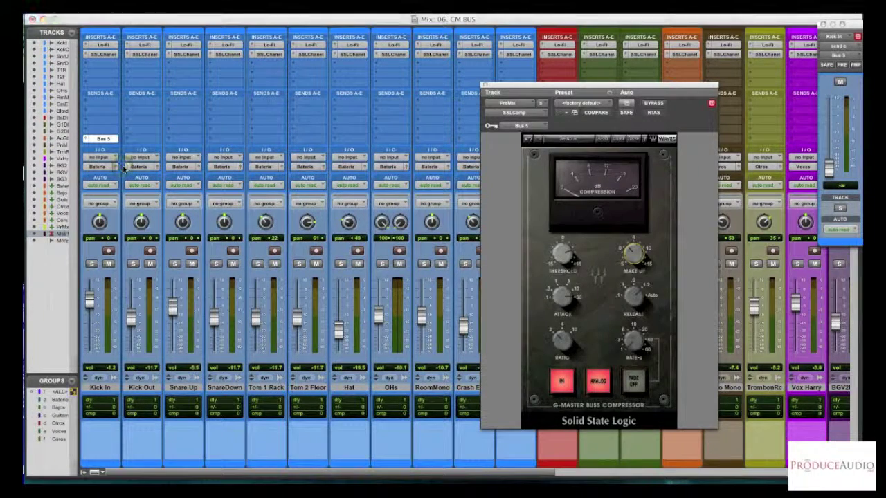
text(CM Bus)
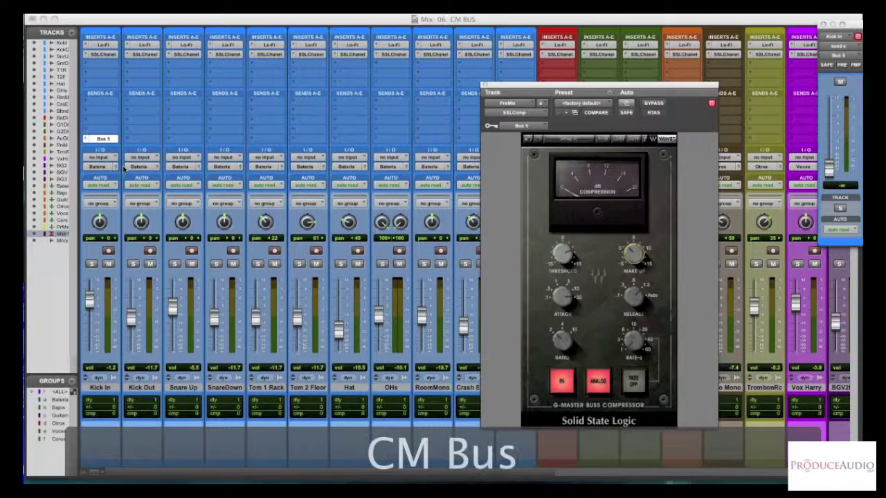
key(Return)
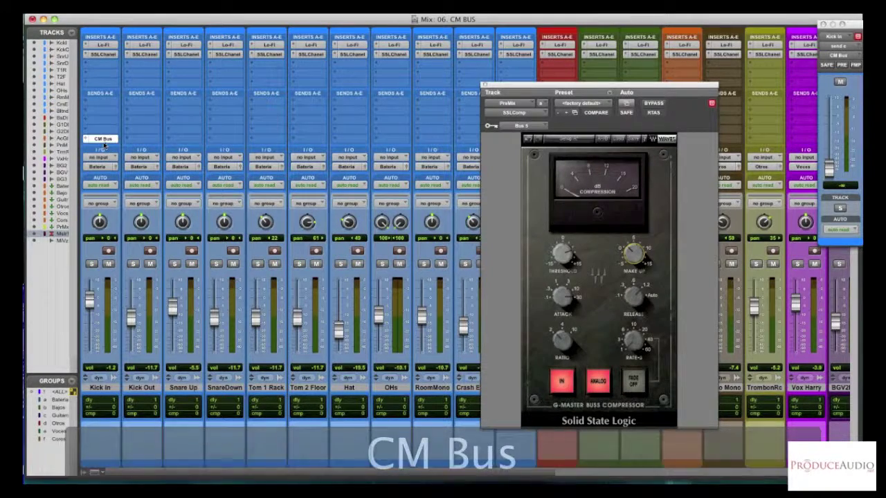
Move the Kick In send window beside the drum tracks and raise its CM Bus level to about -6.6 dB
click(103, 140)
click(104, 140)
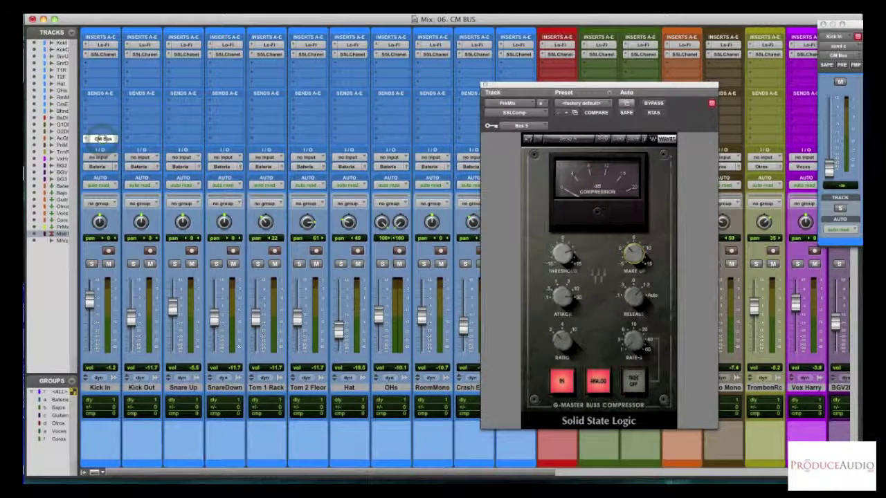
drag(856, 24, 242, 97)
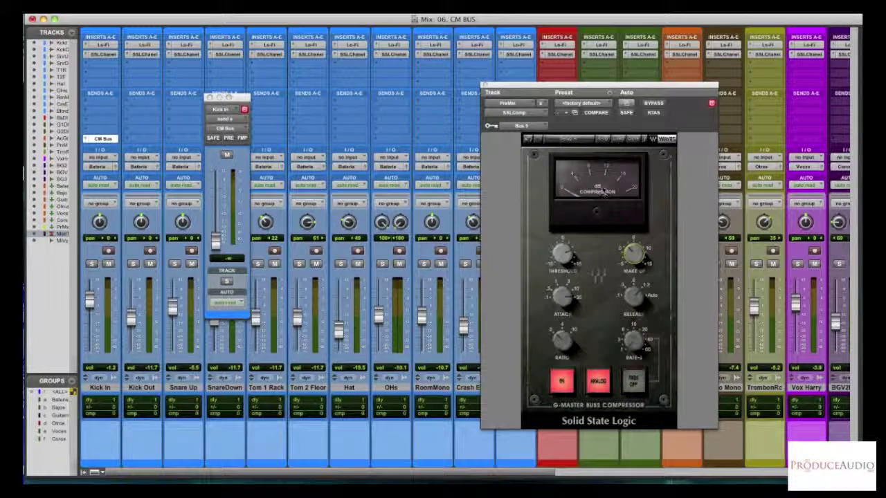
scroll(785, 225, right, 10)
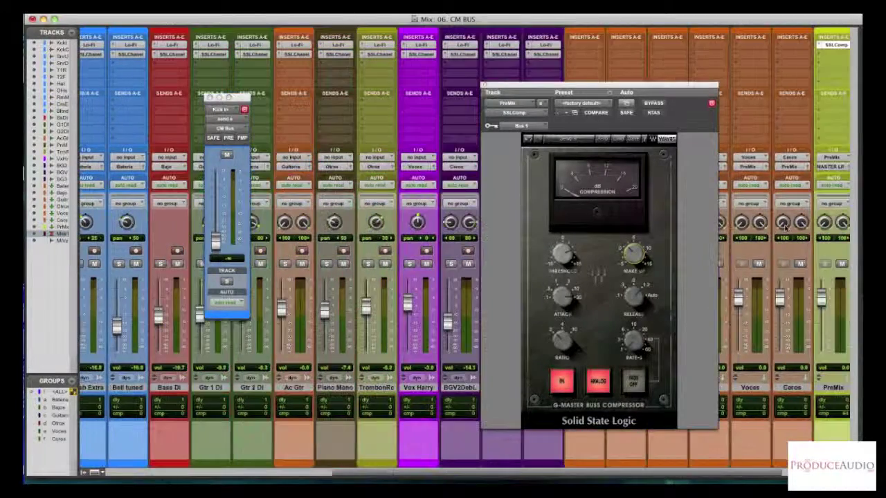
scroll(785, 225, left, 6)
scroll(785, 225, left, 5)
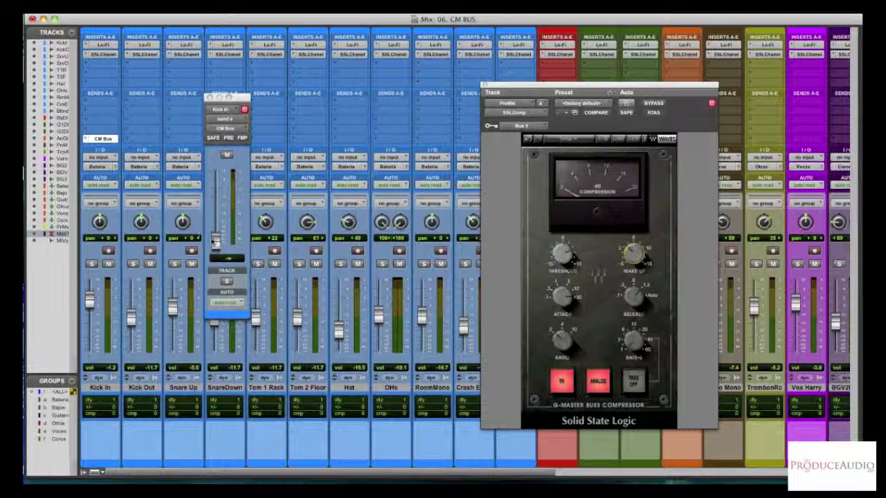
drag(215, 241, 220, 200)
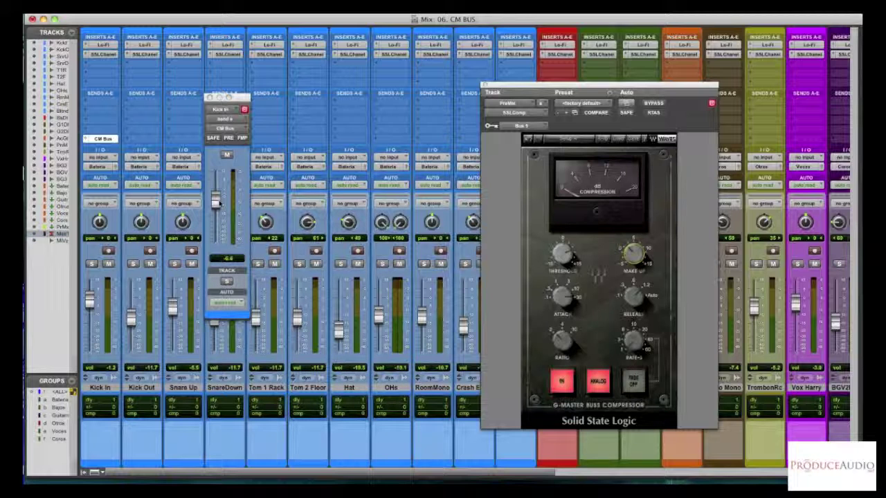
Copy the CM Bus send from Kick In to all the other instrument and vocal tracks, closing the Kick In send window
drag(102, 139, 185, 139)
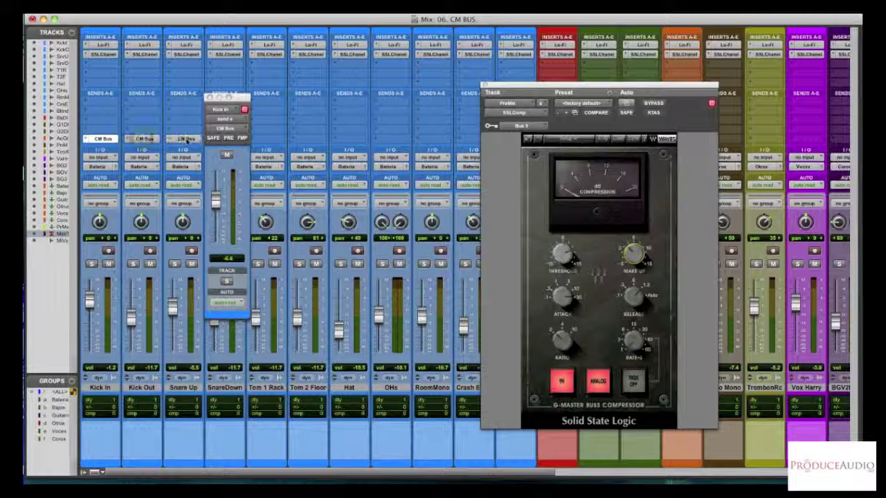
click(209, 97)
drag(185, 139, 351, 141)
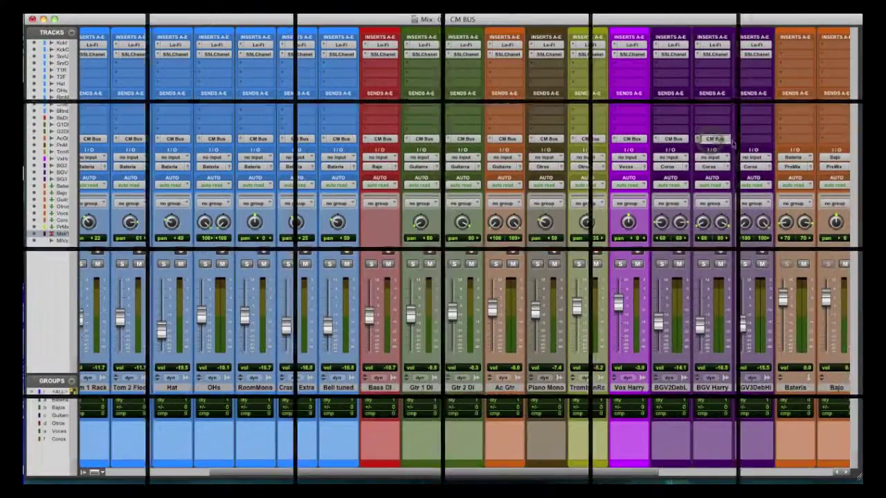
drag(704, 139, 745, 143)
Open the SSLComp insert on PreMix and toggle its bypass repeatedly to compare the mix with and without compression
scroll(692, 152, right, 10)
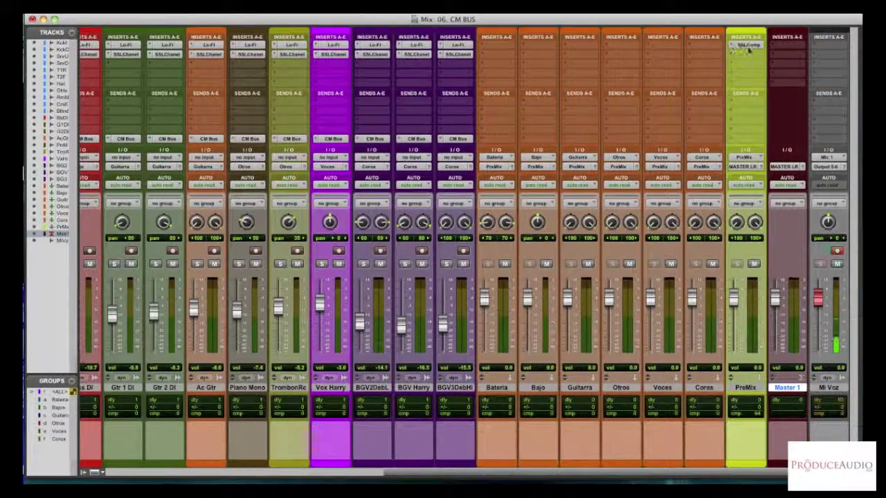
click(746, 46)
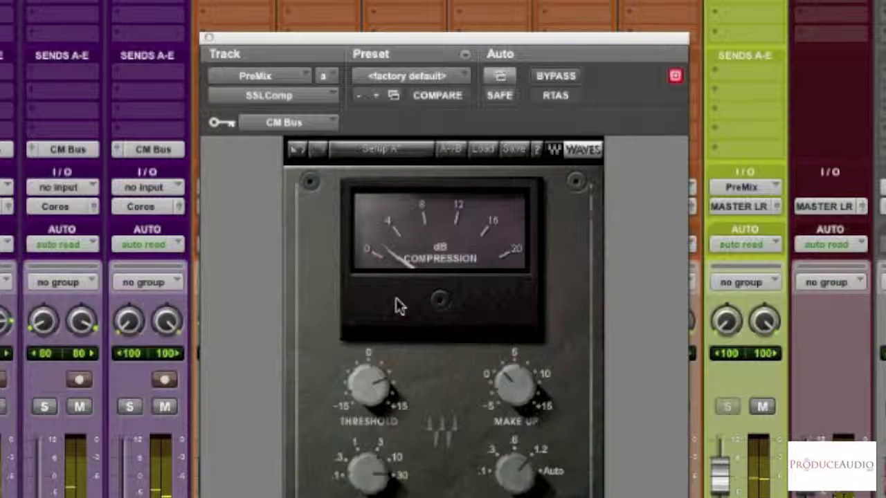
click(570, 85)
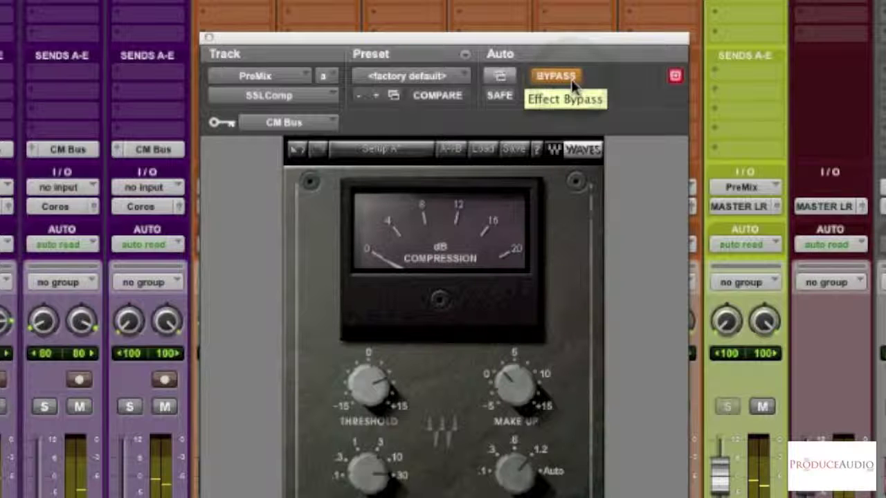
click(571, 85)
click(572, 84)
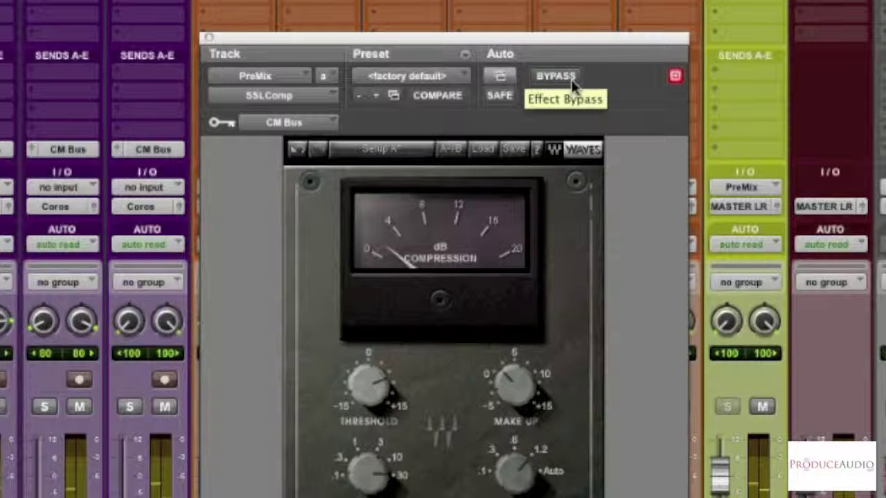
click(572, 84)
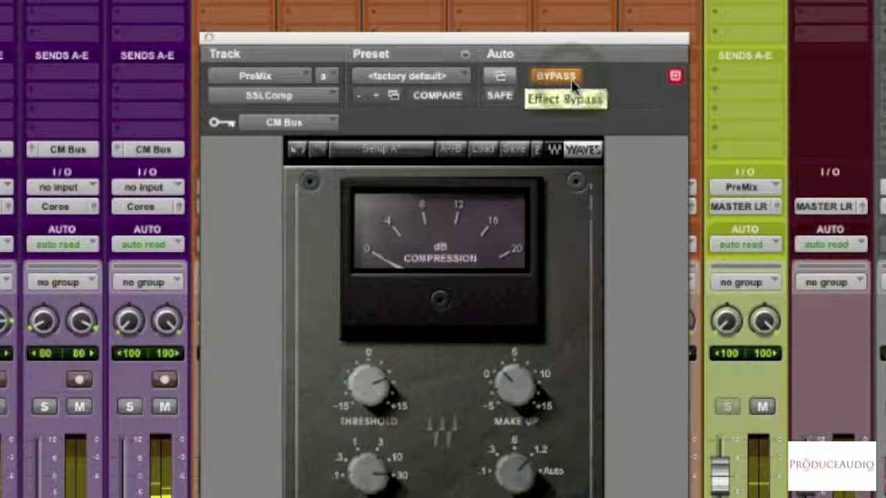
click(571, 84)
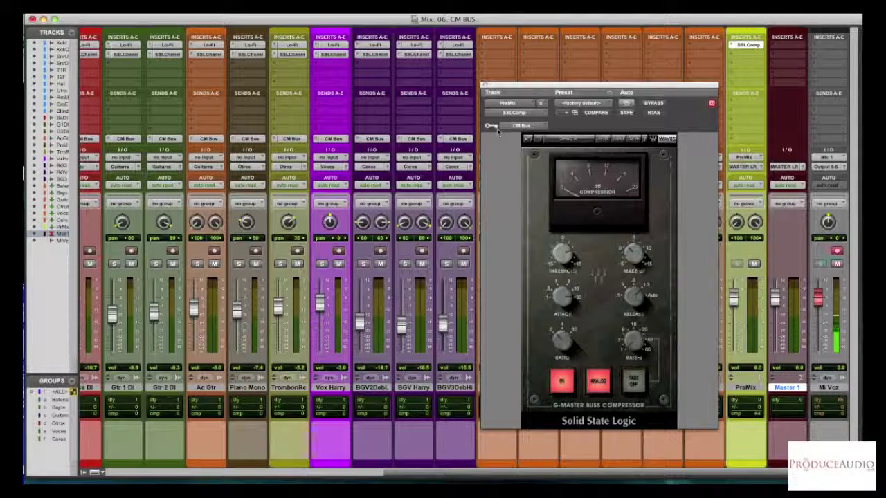
Check the CM Bus send levels on the lead vocal, Bass DI, Gtr 1 DI and Ac Gtr tracks
click(334, 139)
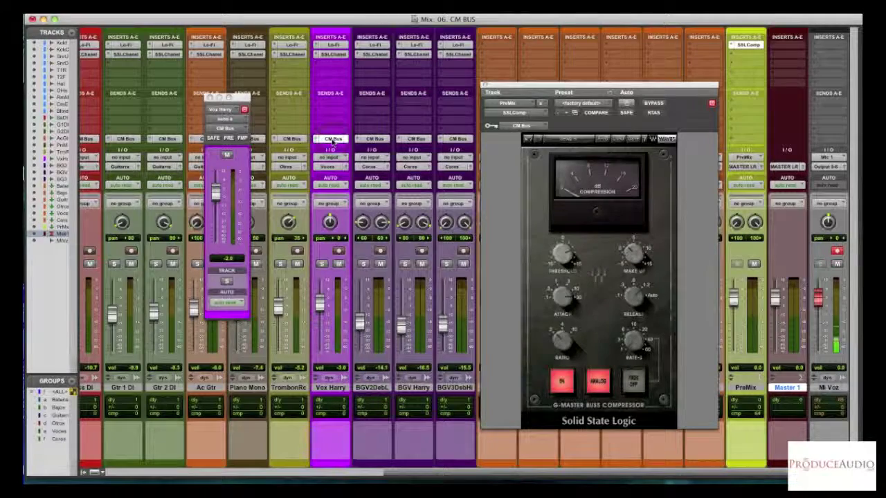
click(333, 140)
scroll(298, 141, left, 4)
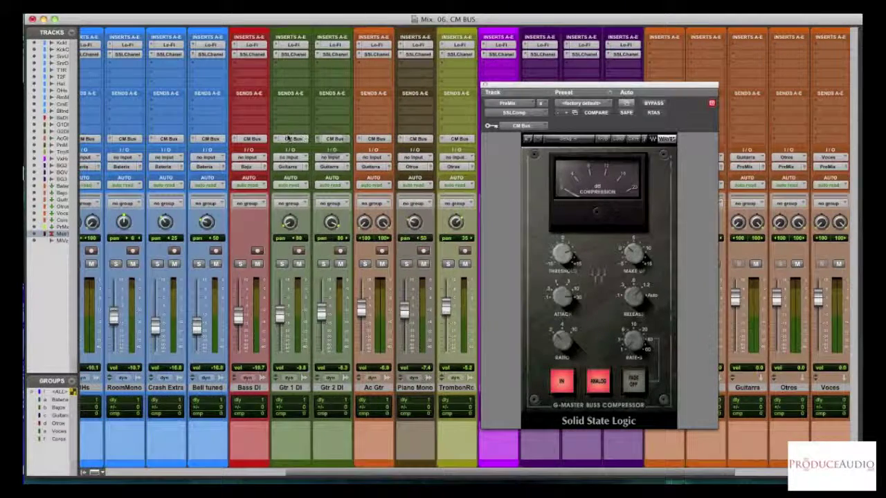
click(251, 139)
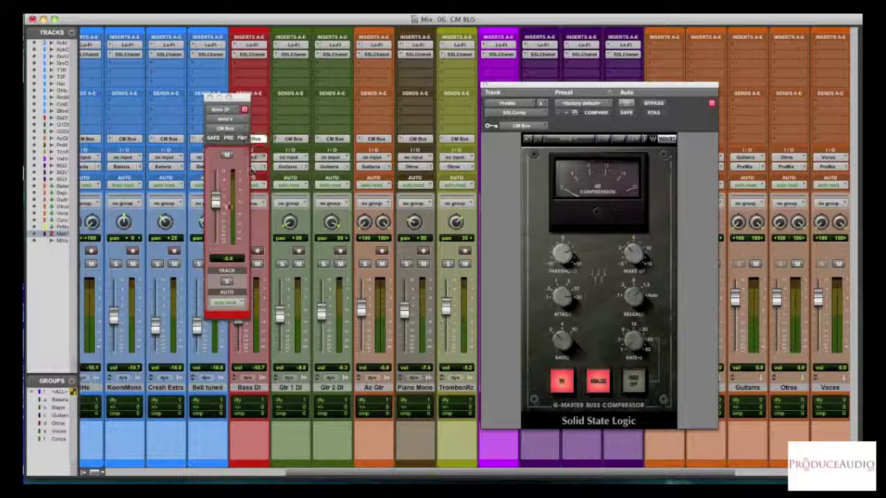
click(292, 139)
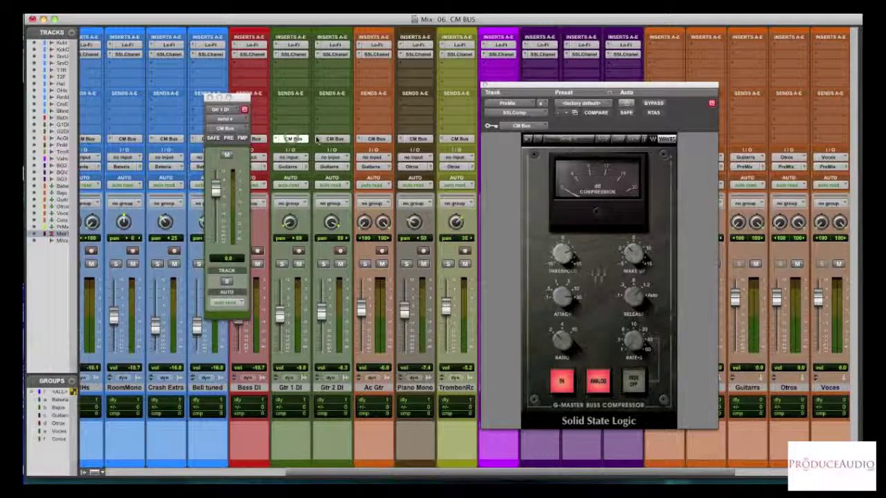
click(374, 139)
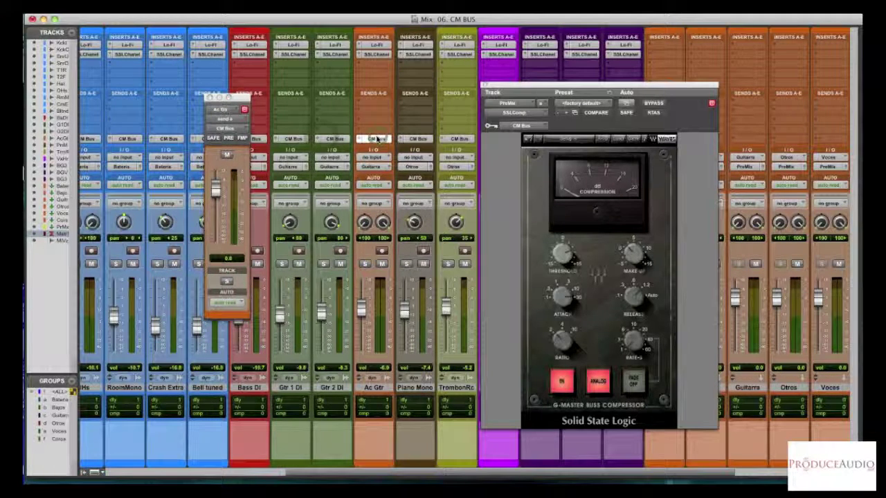
click(377, 139)
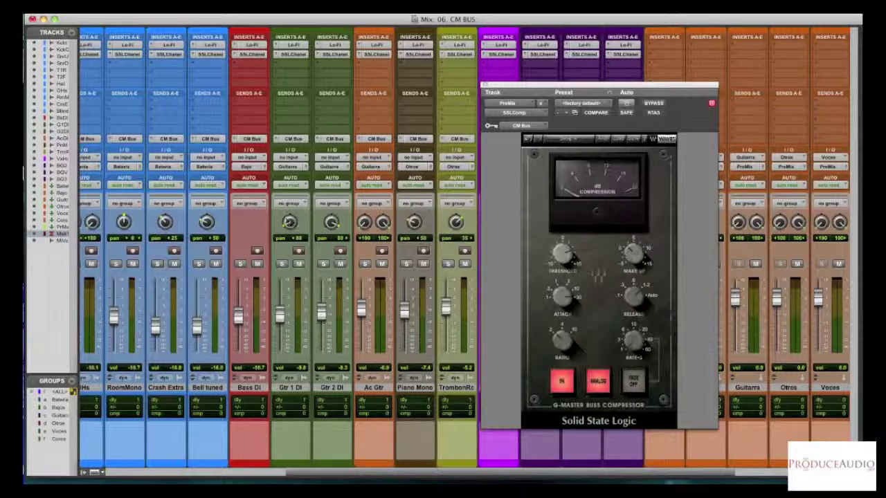
scroll(289, 221, left, 6)
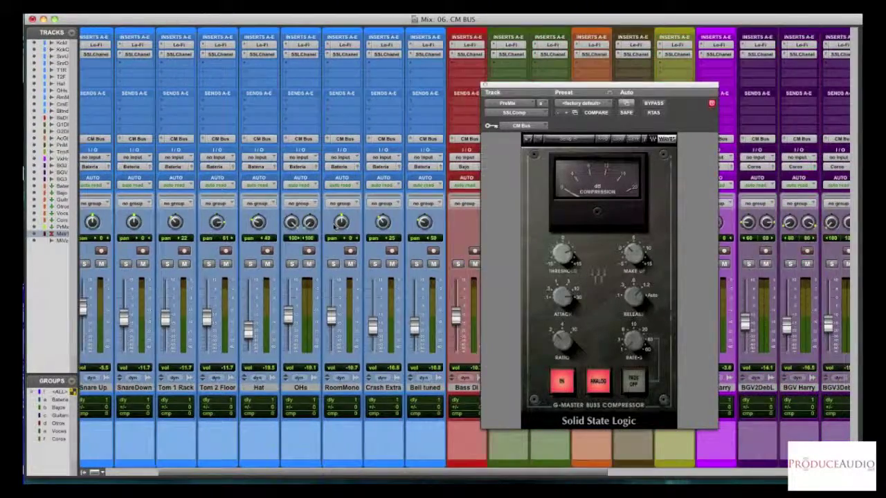
scroll(336, 223, right, 10)
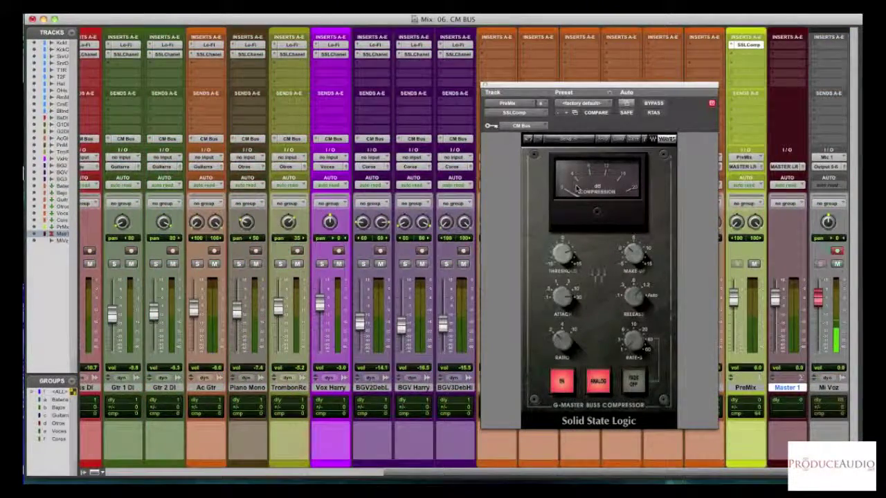